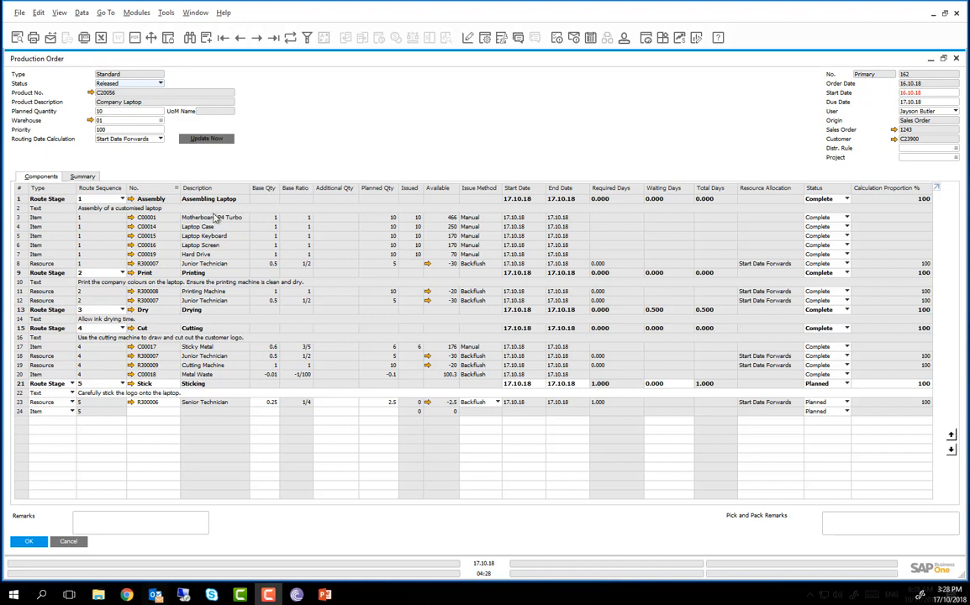
Set the Sticking route stage to In Progress and then Complete, and save the order with updated dates and resource allocation.
left_click(21, 384)
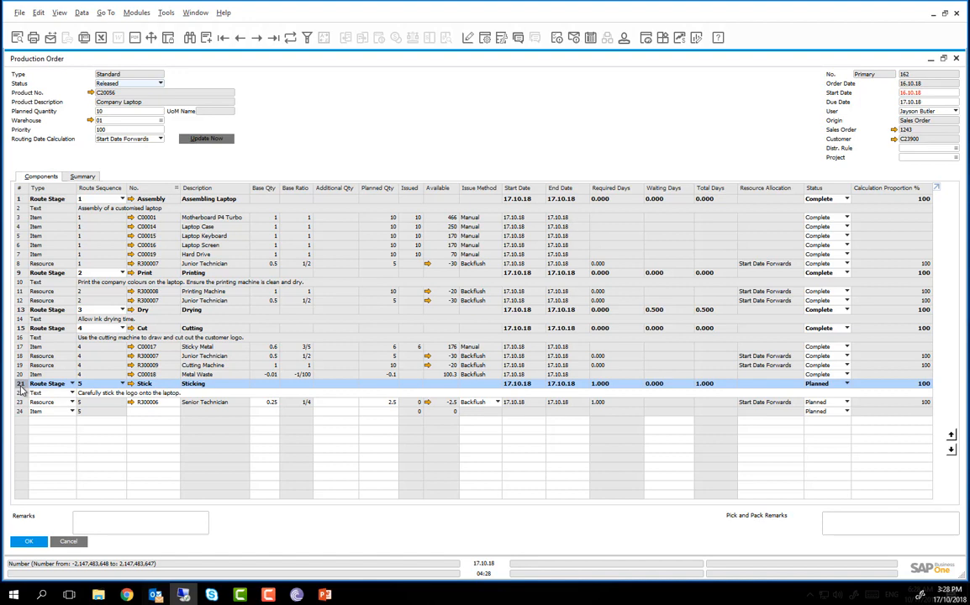
left_click(841, 386)
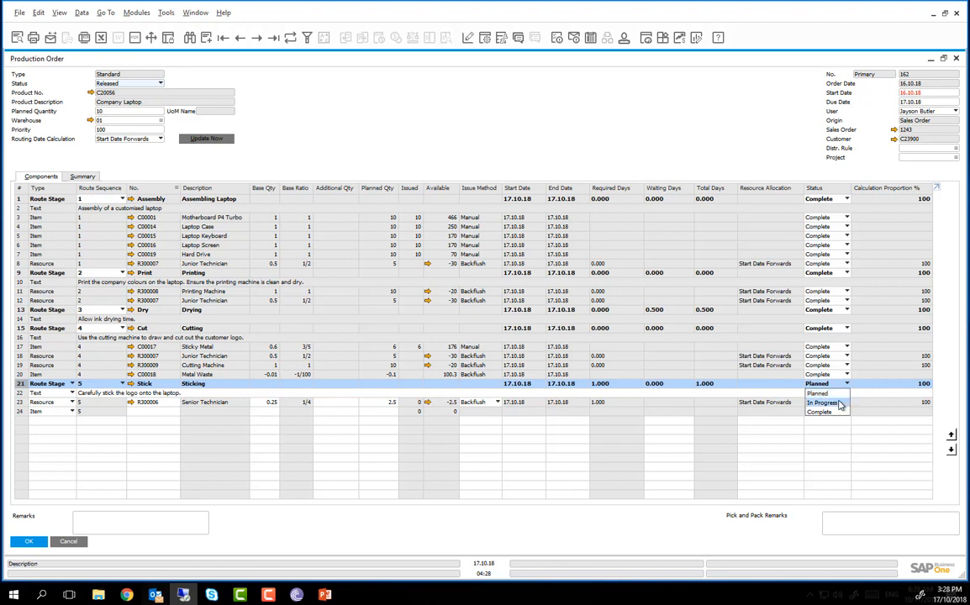
left_click(842, 403)
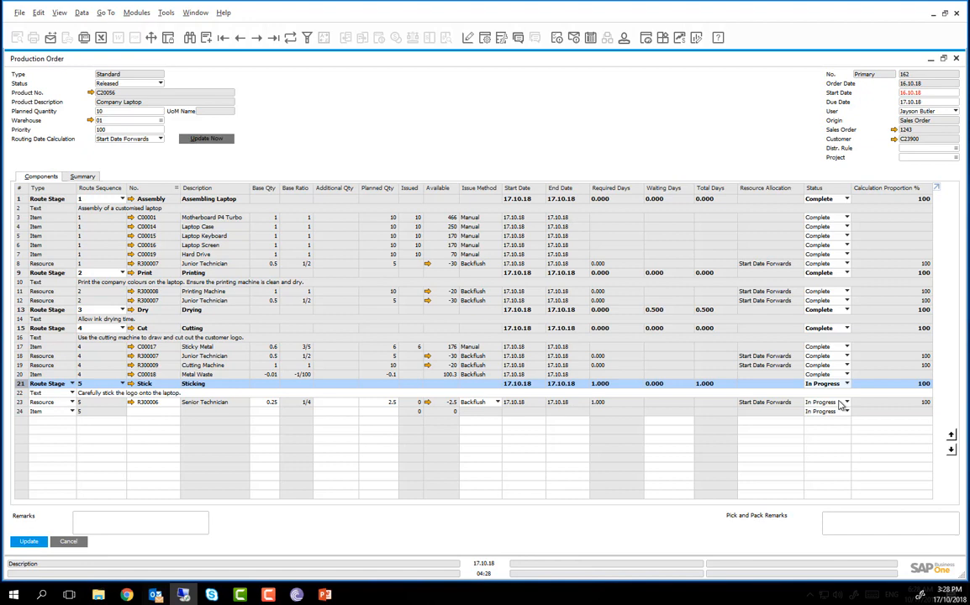
left_click(842, 411)
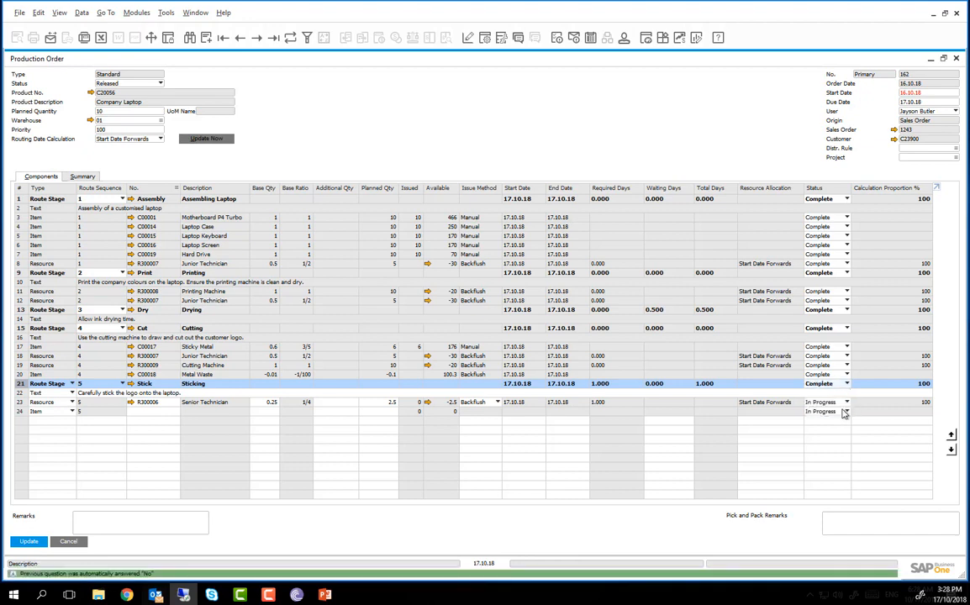
key("Return")
key("Return")
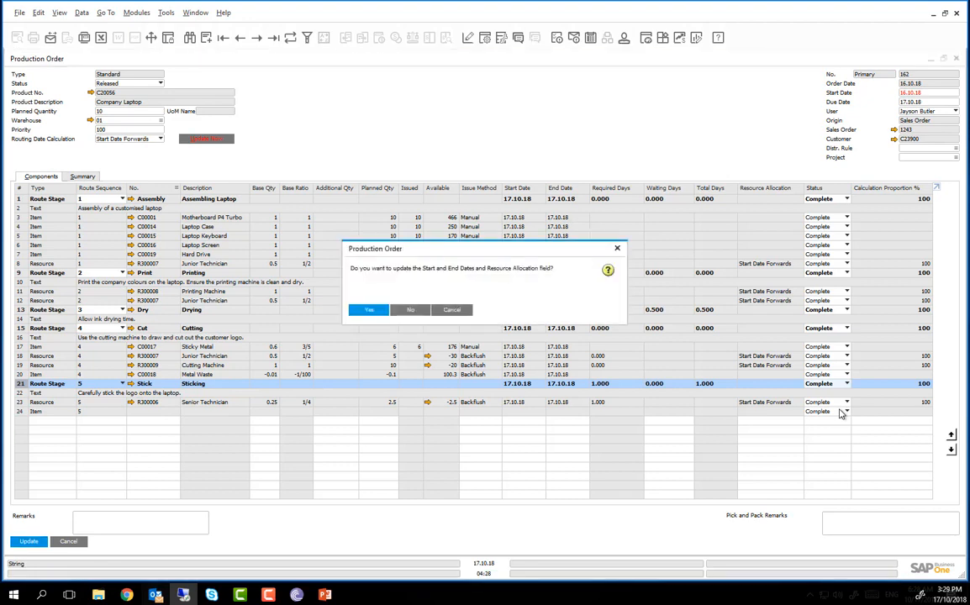
key("Return")
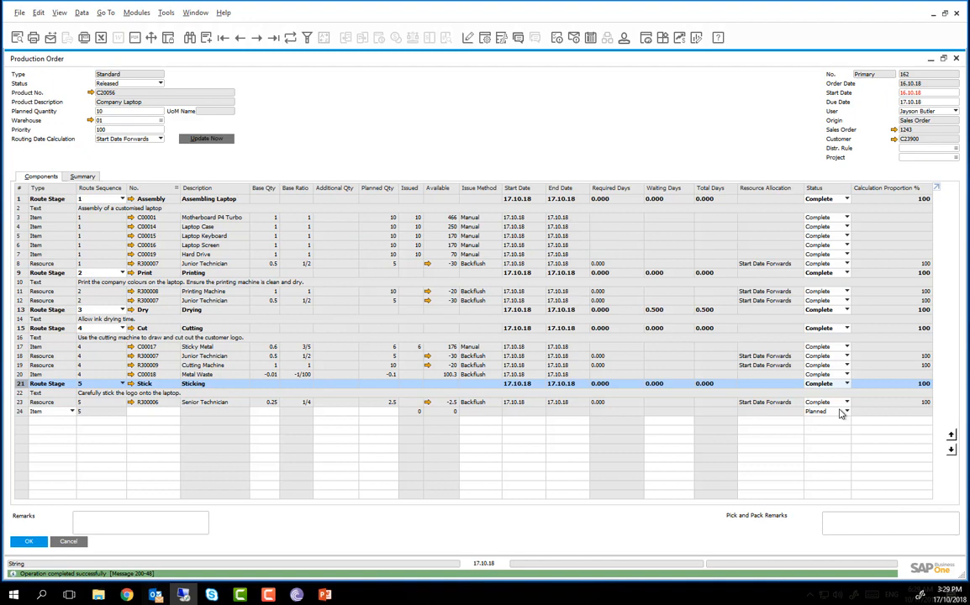
Report completion of the production order and submit the receipt for the Company Laptop and Metal Waste to reach serial number setup.
right_click(516, 161)
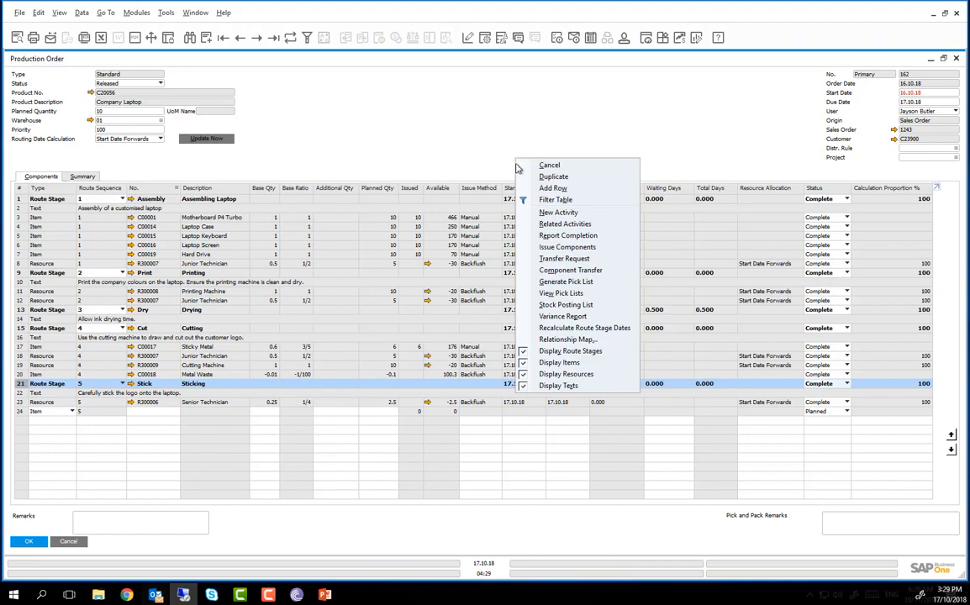
left_click(542, 237)
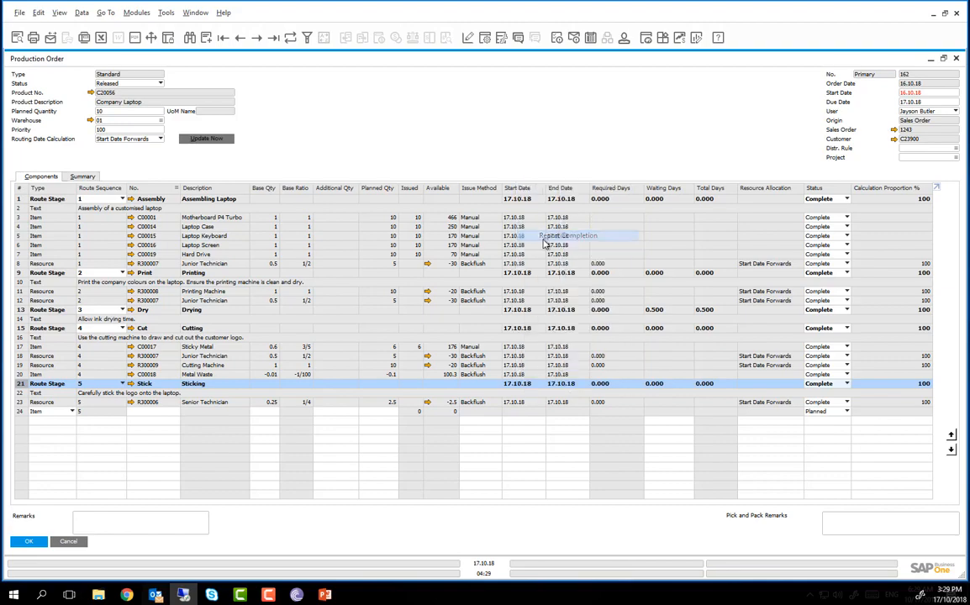
left_click(685, 198)
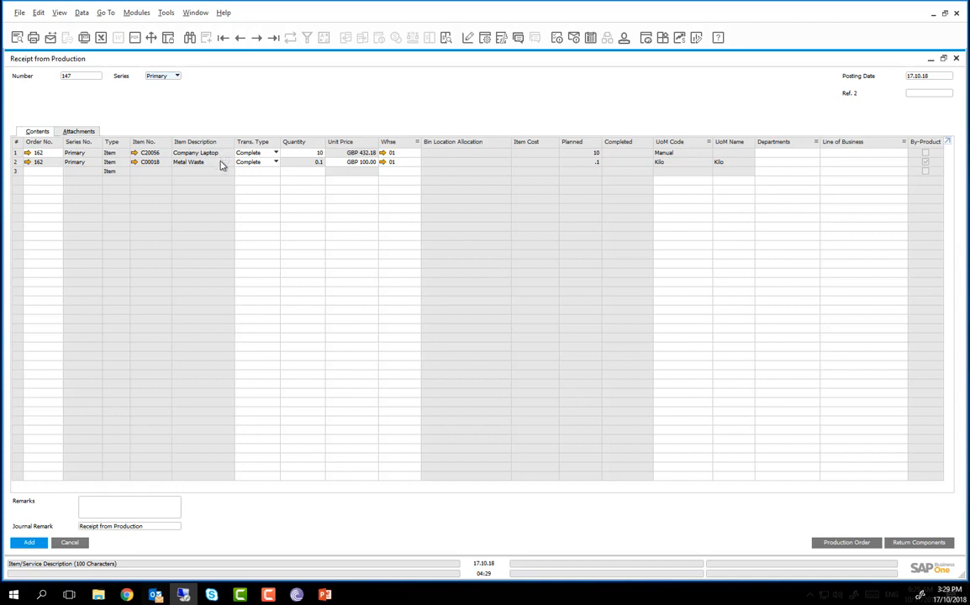
key("Return")
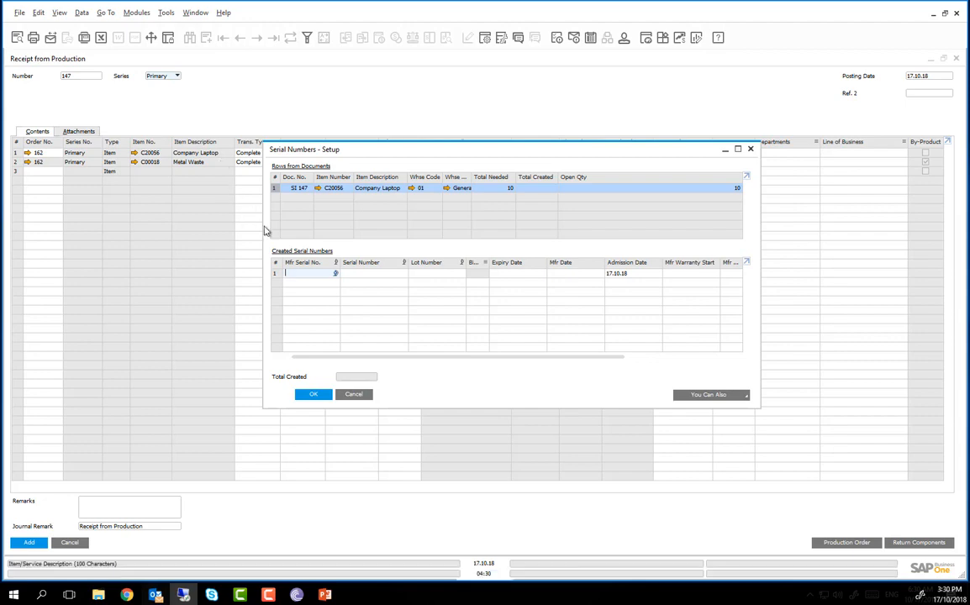
Define automatic serial numbers for the Company Laptop using the string SER followed by the number 210981, increasing for each unit.
left_click(709, 395)
left_click(716, 407)
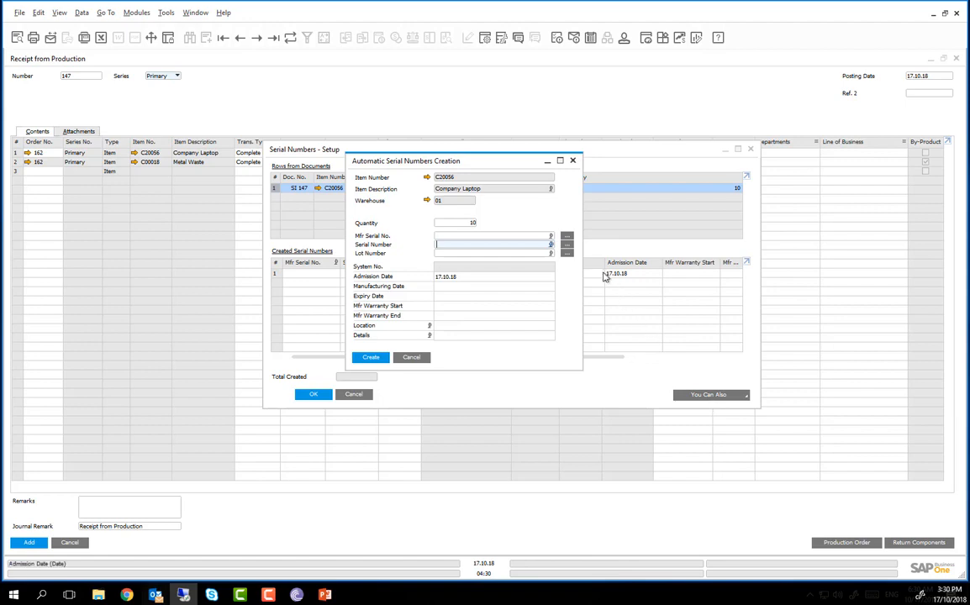
left_click(567, 245)
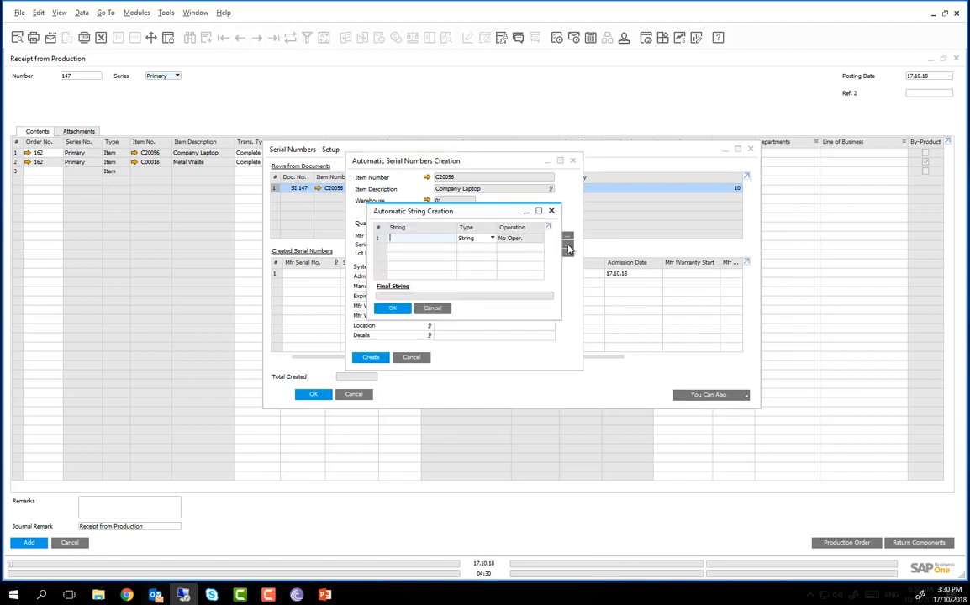
type("SER")
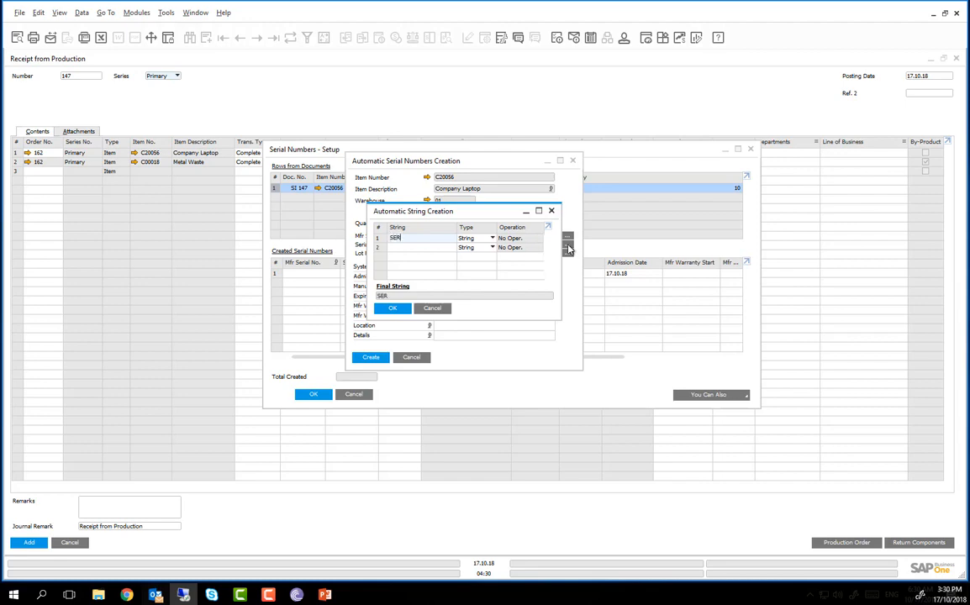
left_click(448, 248)
type("210981")
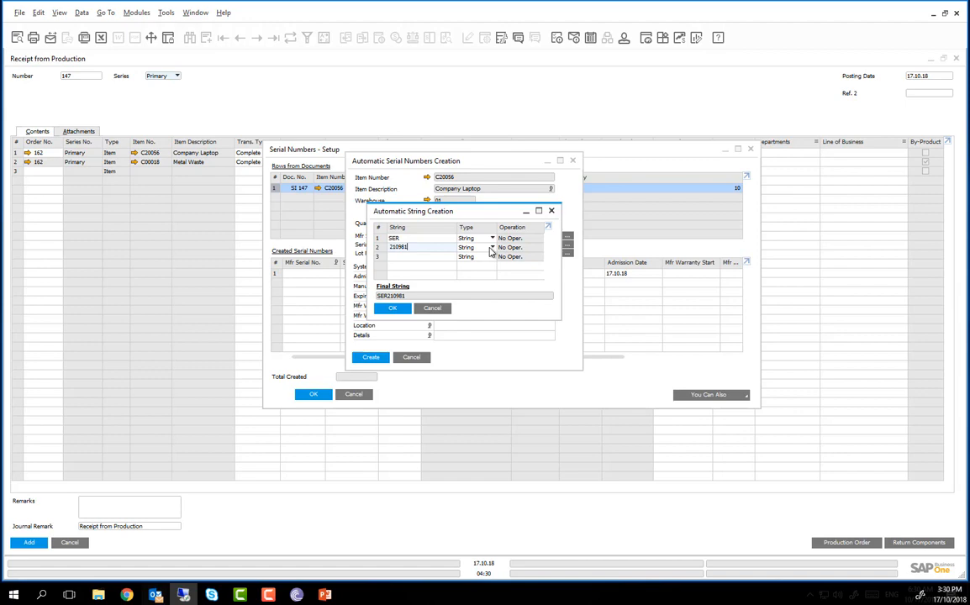
left_click(492, 247)
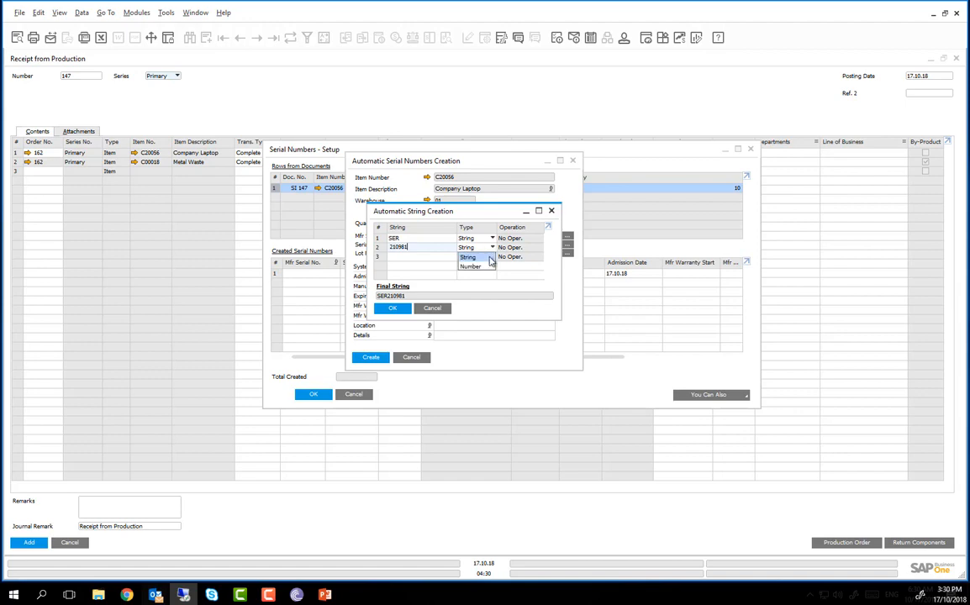
left_click(483, 267)
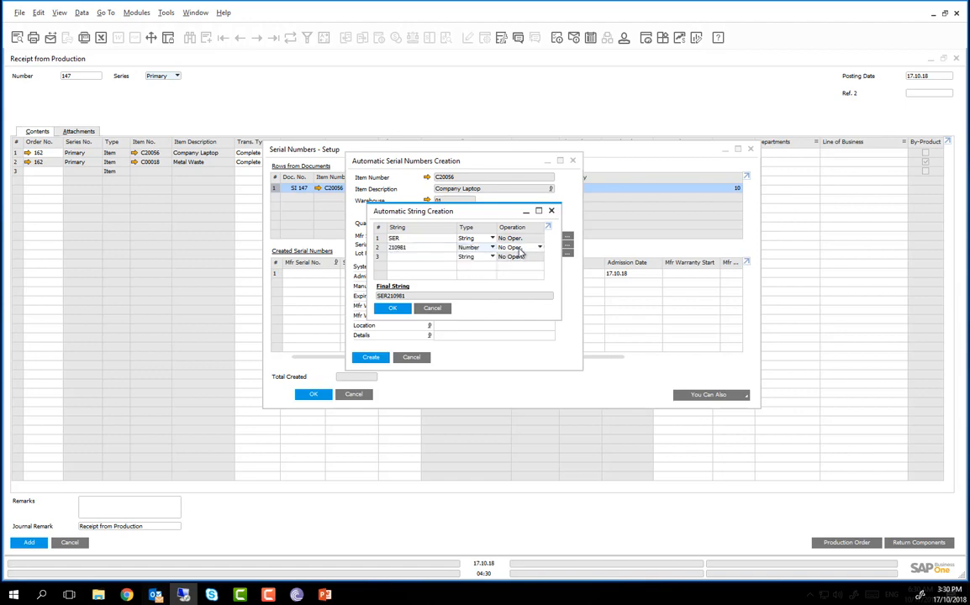
left_click(519, 249)
left_click(520, 269)
key("Return")
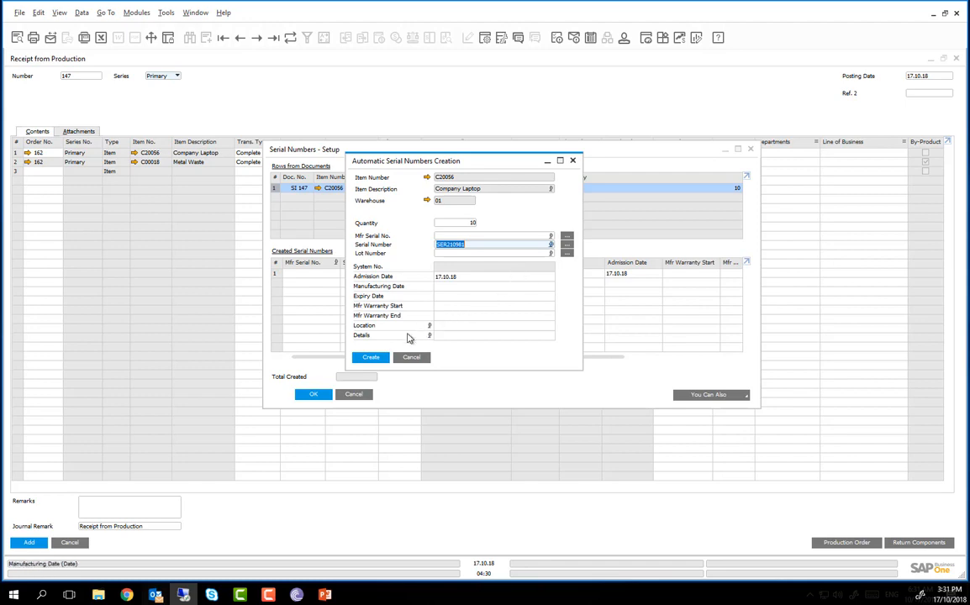
Create the serial numbers for the ten laptops and save the serial number setup.
left_click(376, 357)
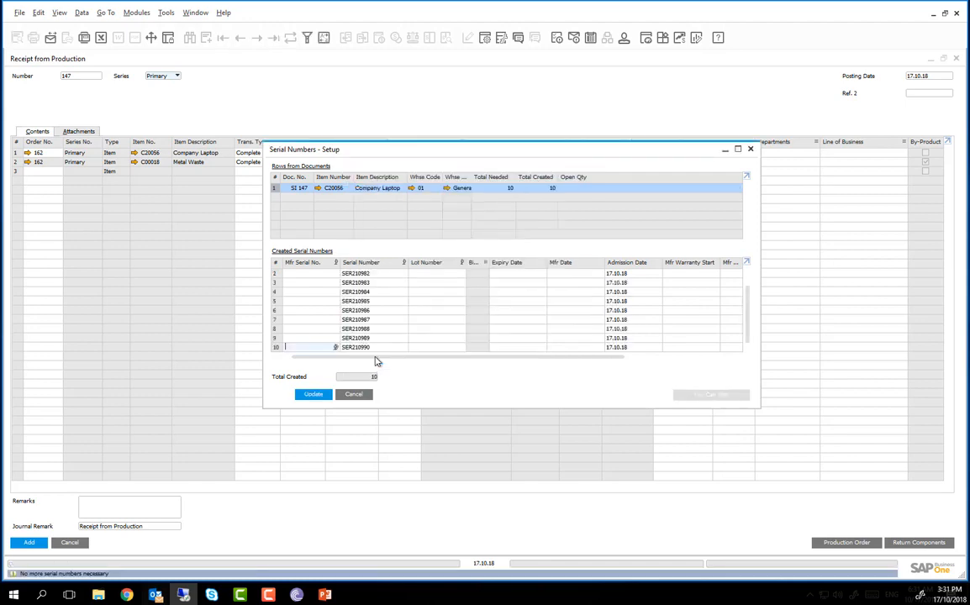
left_click(319, 396)
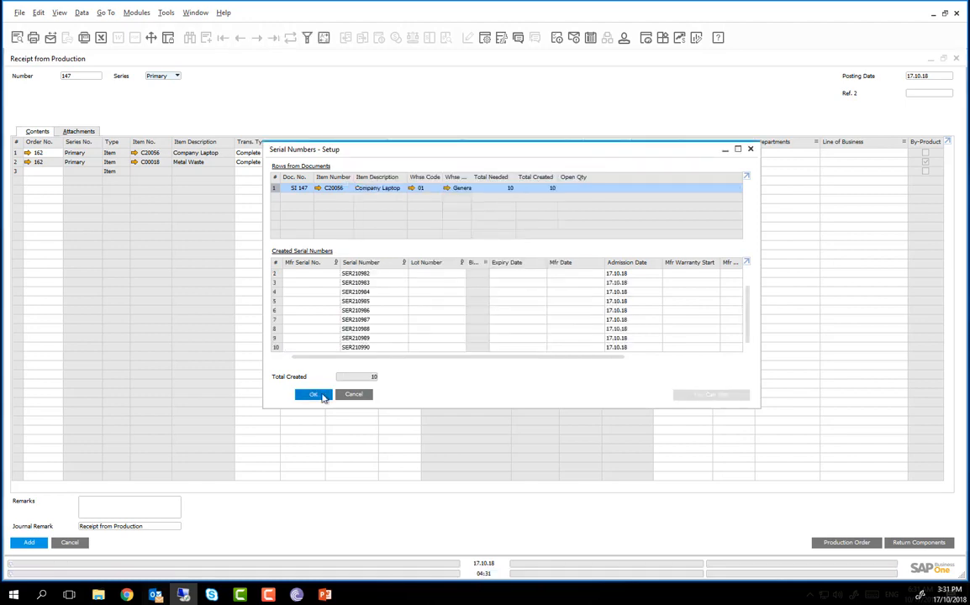
left_click(320, 396)
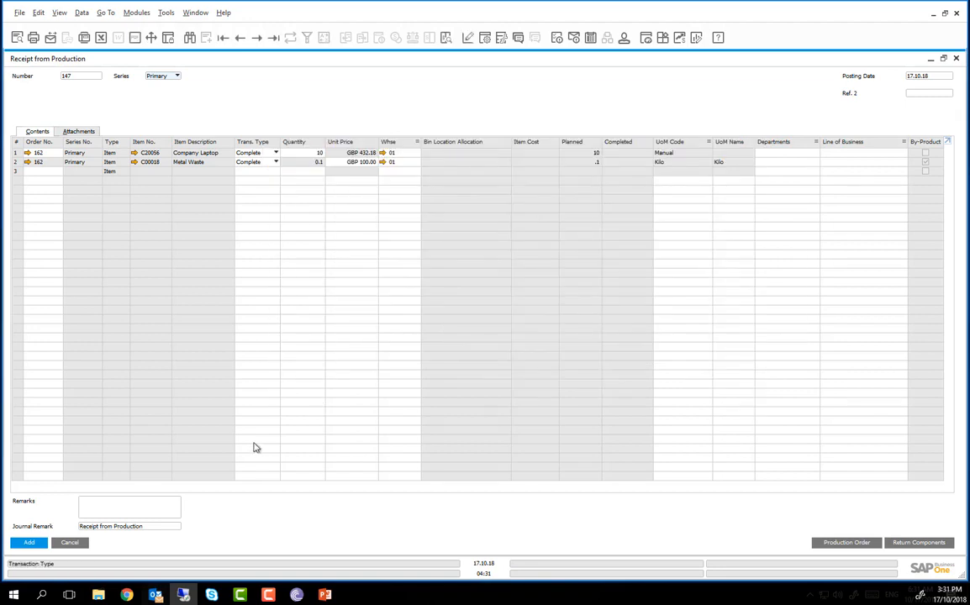
Add the receipt from production and return to the production order.
left_click(45, 544)
key("Return")
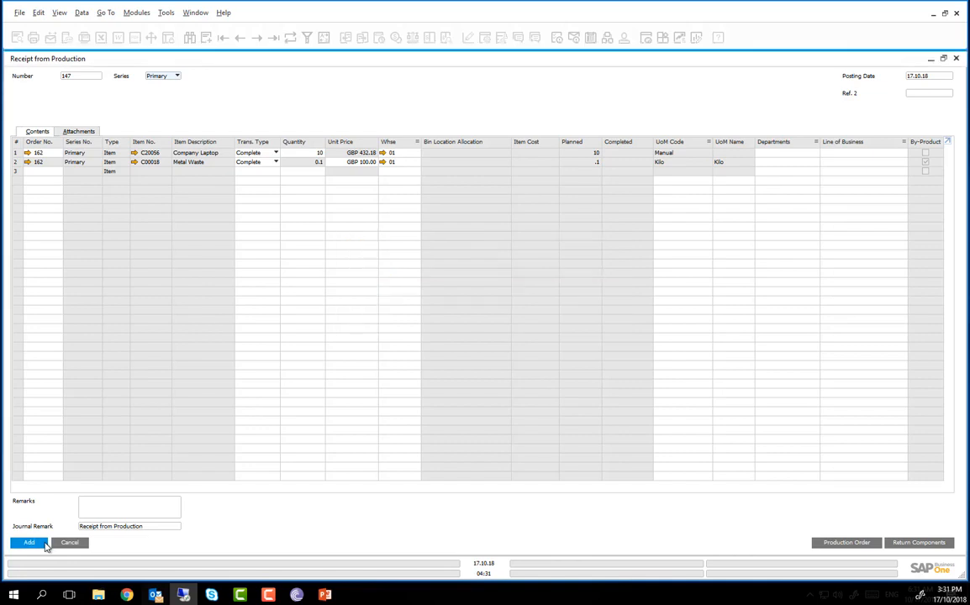
left_click(71, 543)
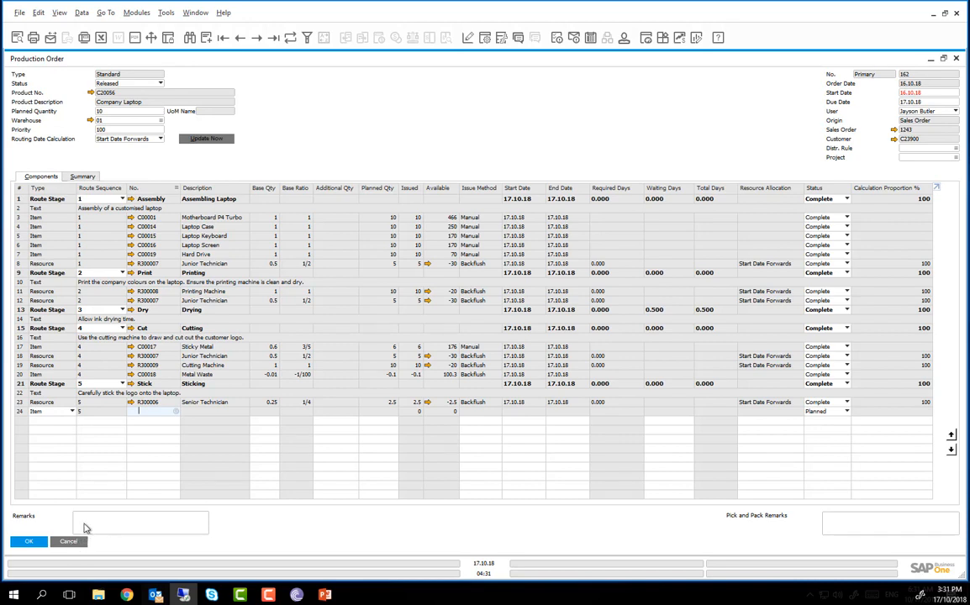
Examine the stock postings behind the actual item component cost and actual resource component cost in the order's summary.
left_click(84, 177)
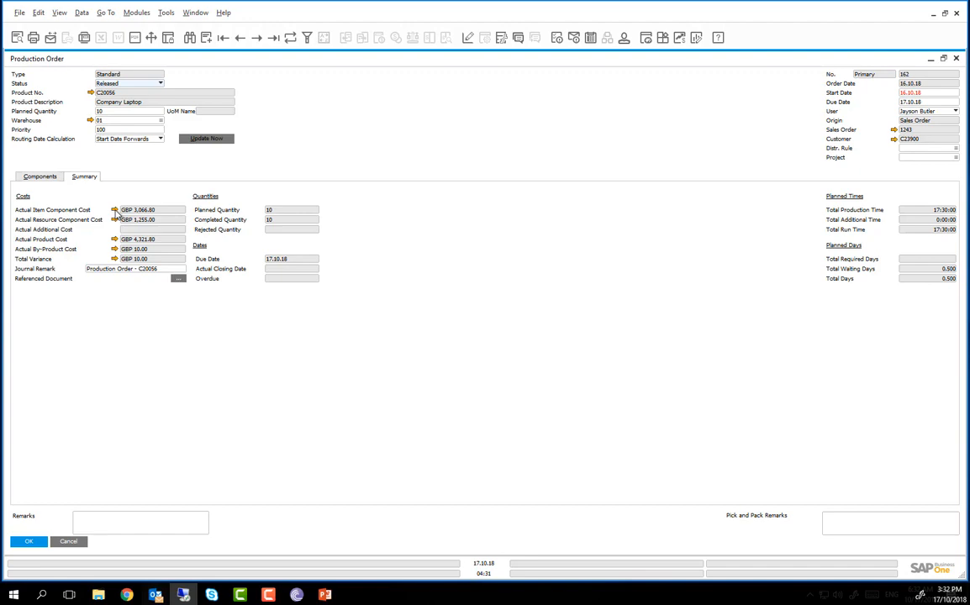
left_click(114, 210)
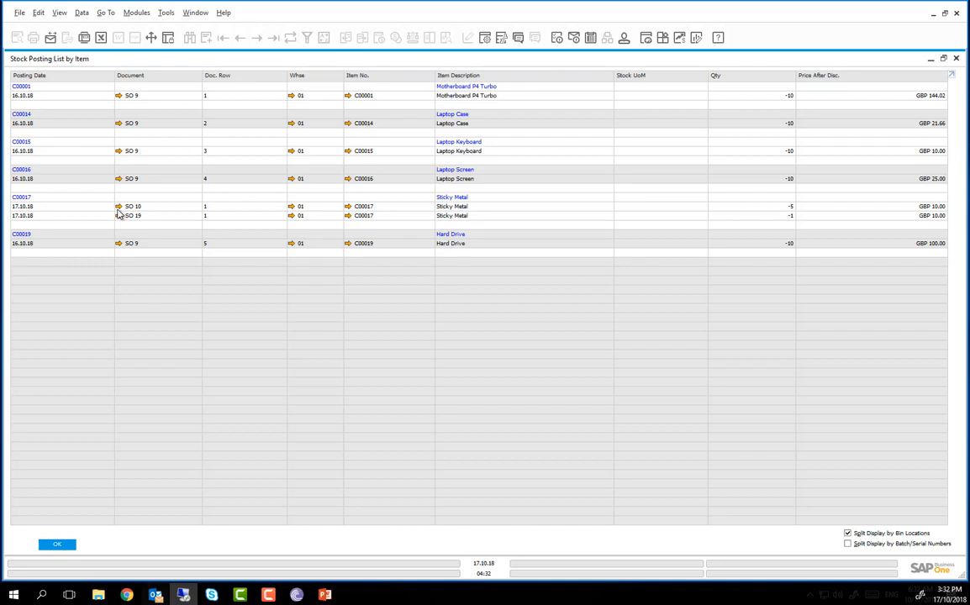
key("Escape")
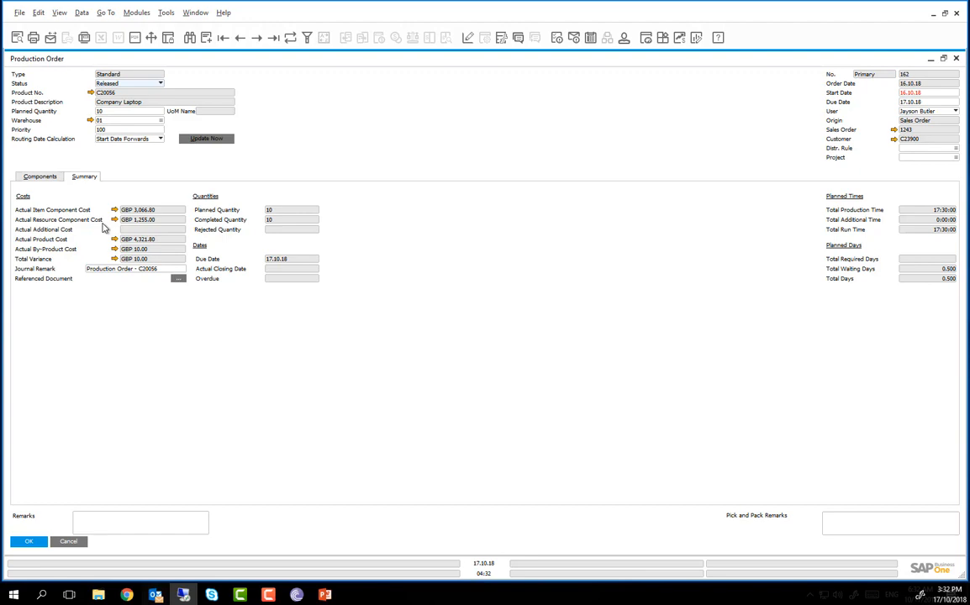
left_click(115, 220)
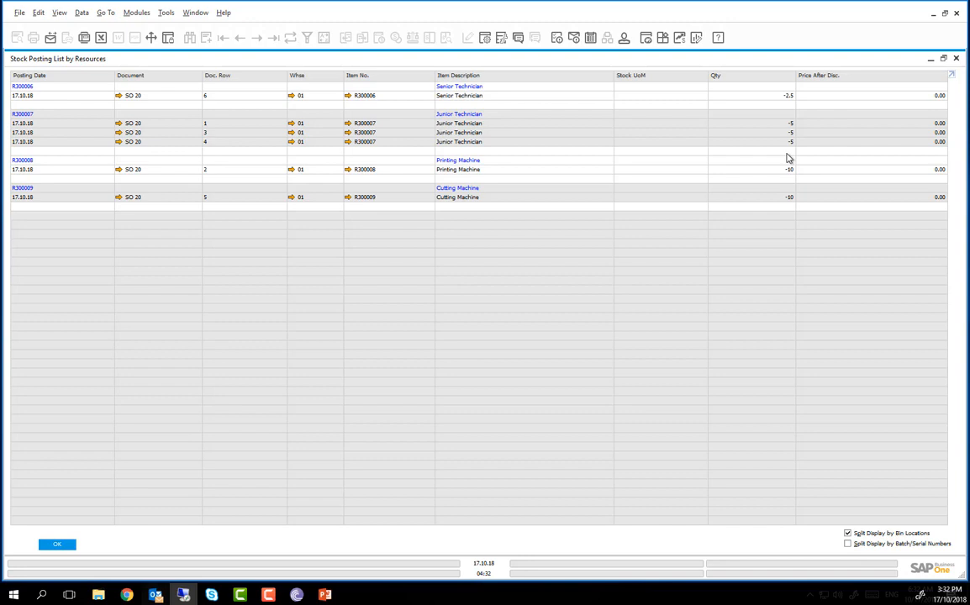
key("Escape")
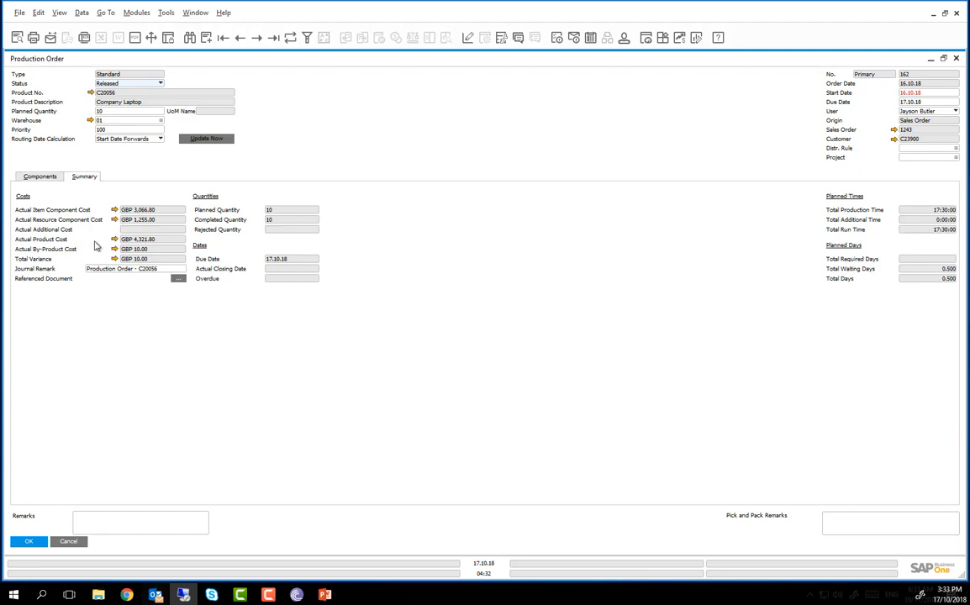
Examine the stock postings behind the actual product cost of the Company Laptop.
left_click(114, 240)
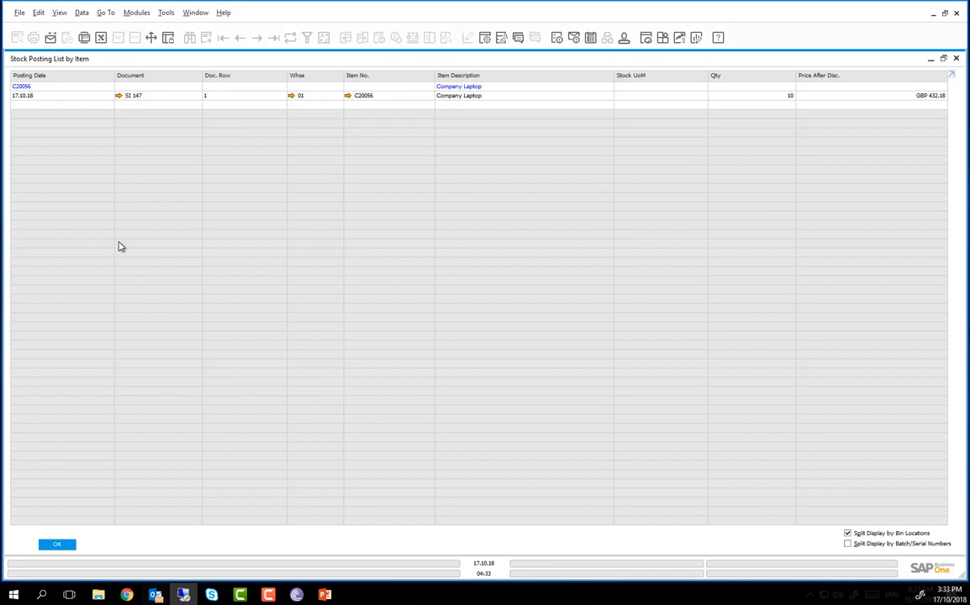
key("Escape")
key("Escape")
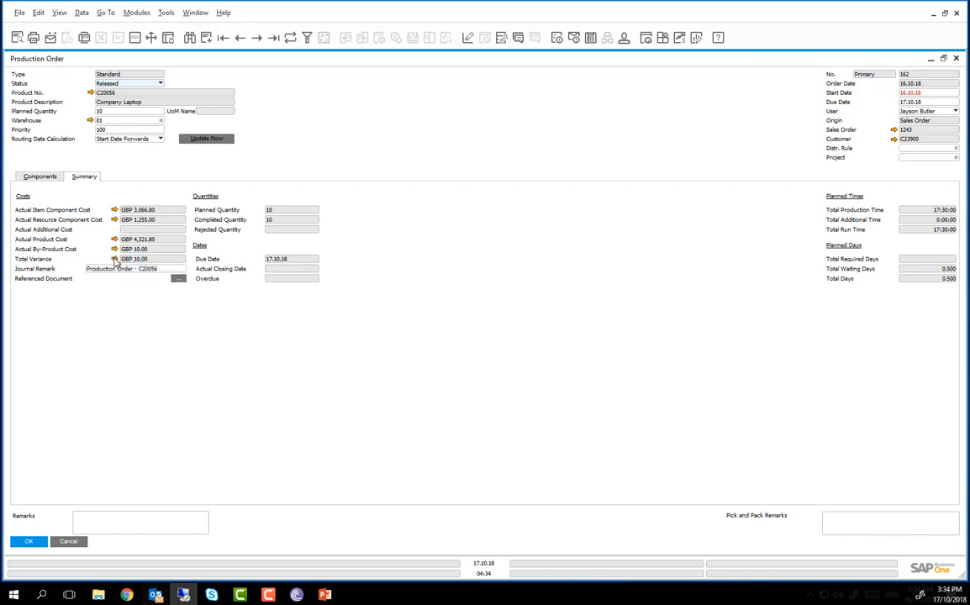
Examine the variance report behind the total variance, focusing on the Metal Waste by-product row.
left_click(115, 259)
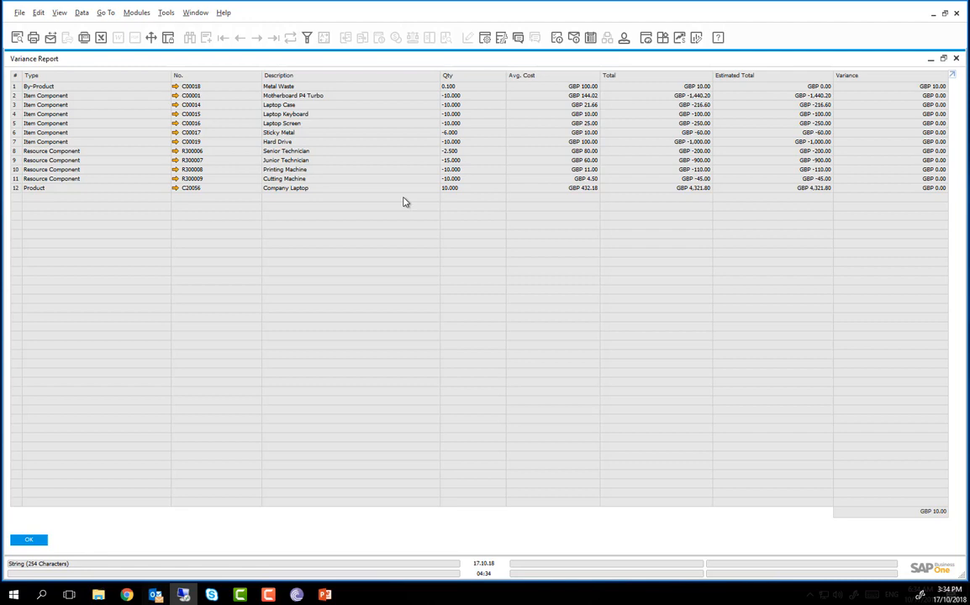
left_click(530, 88)
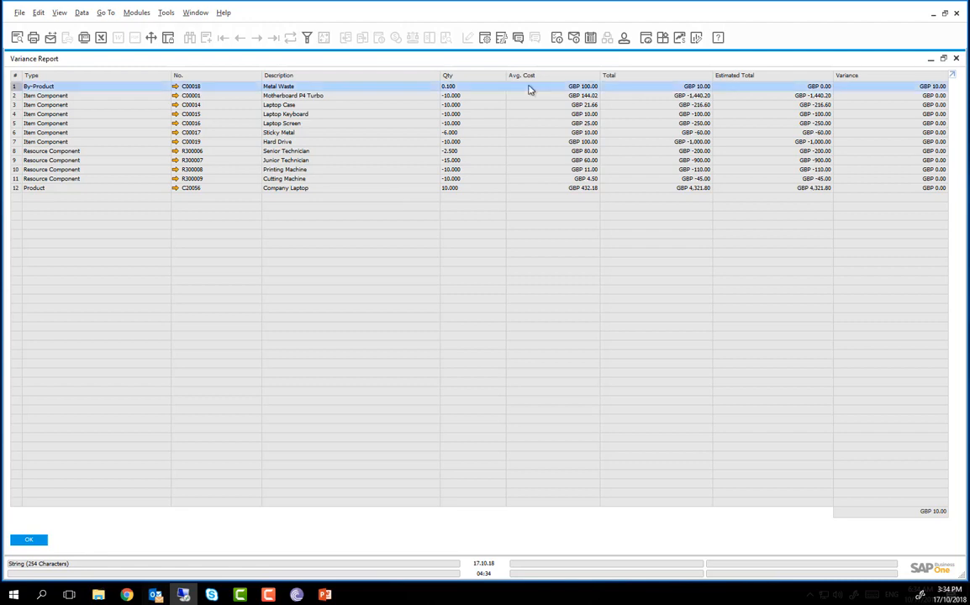
key("Escape")
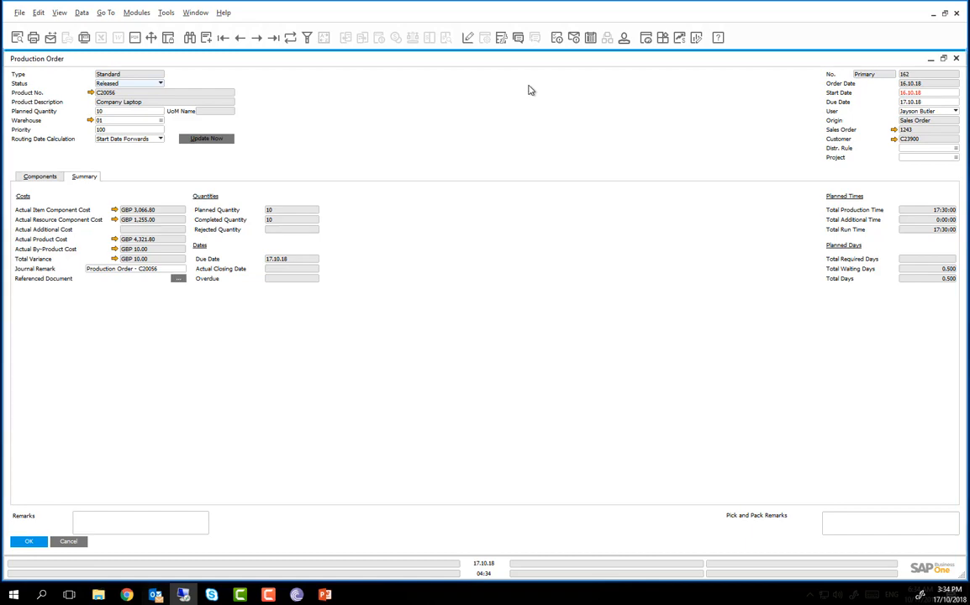